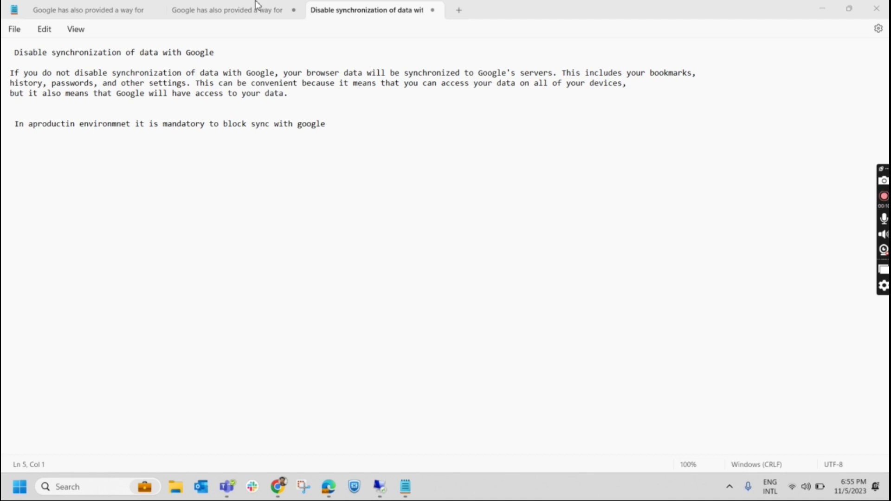
Step: Insert a blank line below the Notepad heading
{"action": "left_click_drag", "start_coordinate": [228, 50], "coordinate": [129, 61]}
{"action": "triple_click", "coordinate": [32, 56]}
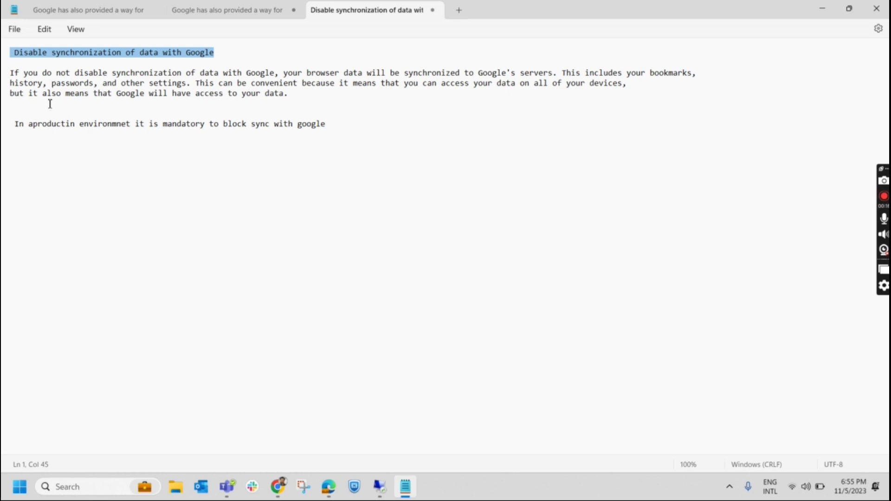
{"action": "left_click", "coordinate": [20, 65]}
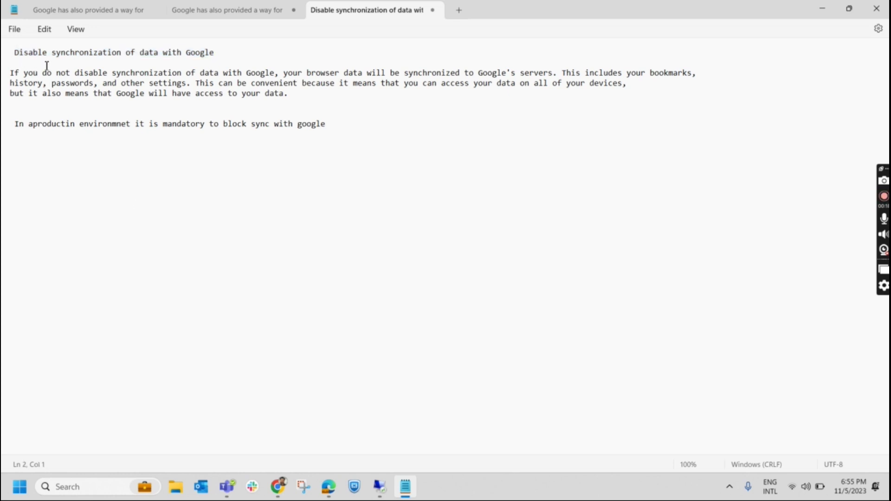
{"action": "key", "text": "Return"}
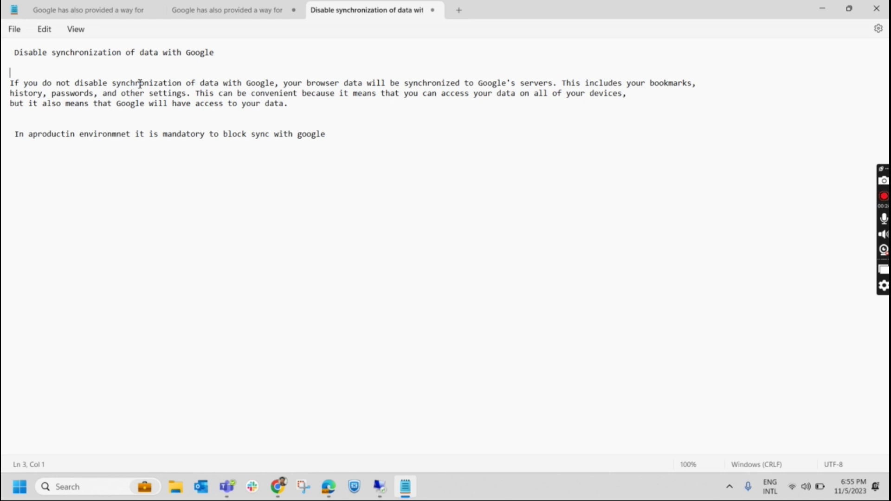
Step: Break the paragraph after "Google," so "your browser data…" starts a new line
{"action": "left_click", "coordinate": [278, 85]}
{"action": "key", "text": "Return"}
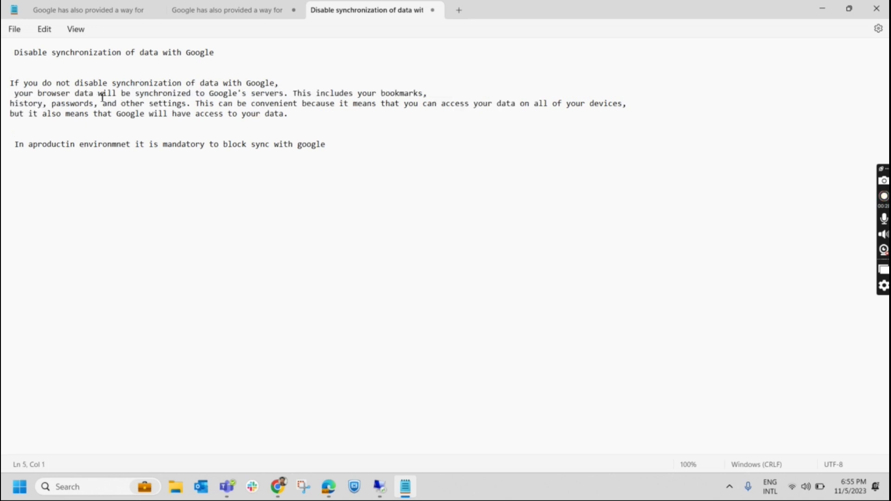
{"action": "left_click", "coordinate": [289, 94]}
Step: Select the line about Google accessing your data, then show the open remote sessions
{"action": "mouse_move", "coordinate": [302, 116]}
{"action": "left_mouse_down"}
{"action": "mouse_move", "coordinate": [51, 113]}
{"action": "mouse_move", "coordinate": [8, 123]}
{"action": "mouse_move", "coordinate": [9, 114]}
{"action": "left_mouse_up"}
{"action": "left_click", "coordinate": [182, 115]}
{"action": "left_click_drag", "start_coordinate": [292, 113], "coordinate": [10, 114]}
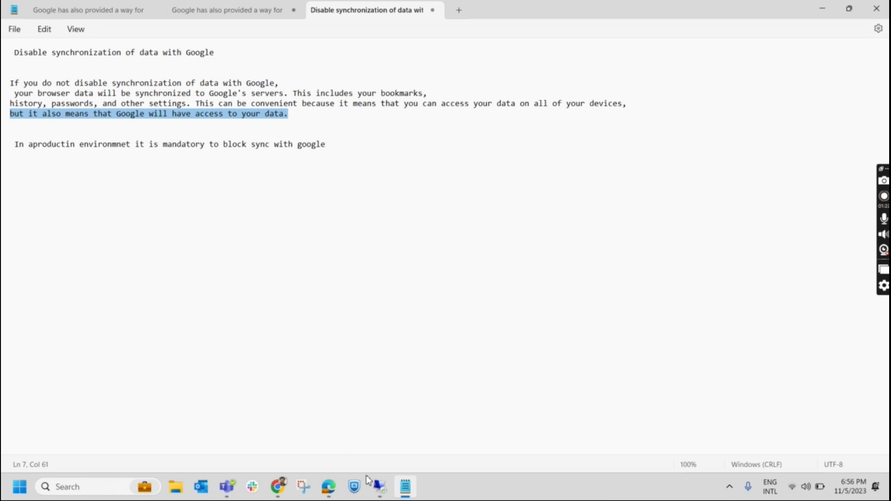
{"action": "left_click", "coordinate": [378, 486]}
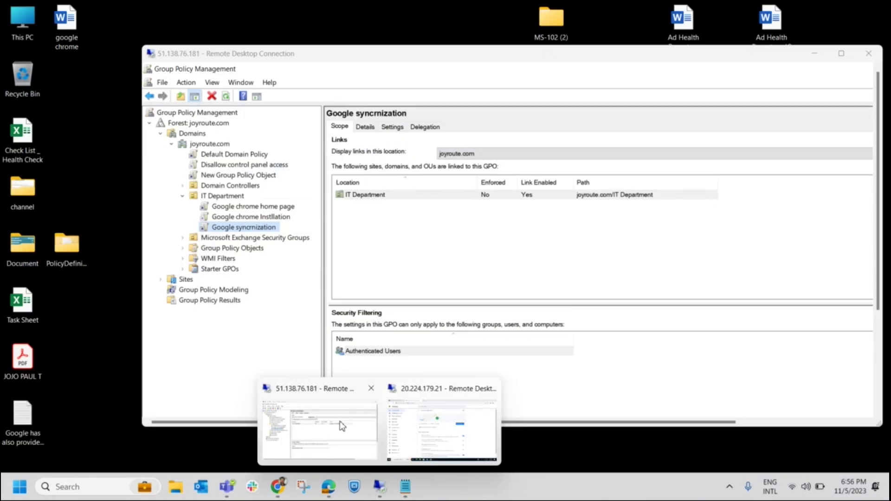
Step: Bring the Group Policy Management remote session forward and maximise it
{"action": "left_click", "coordinate": [327, 425]}
{"action": "left_click", "coordinate": [841, 53]}
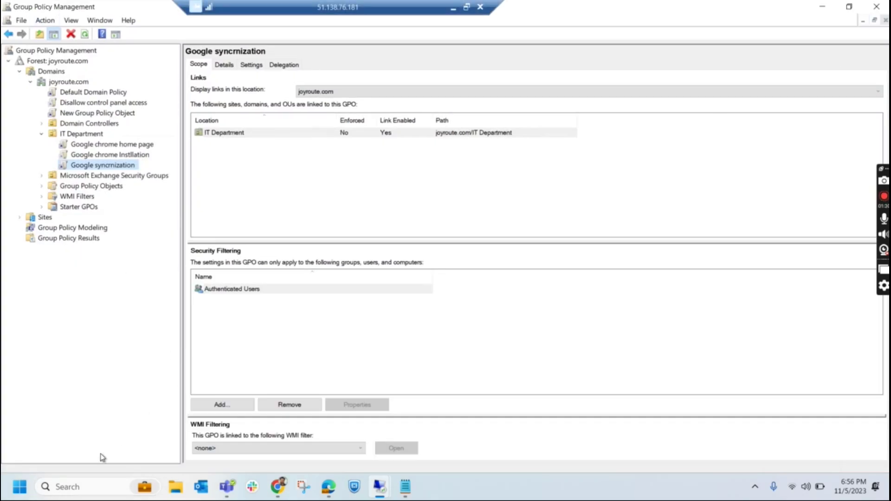
{"action": "left_click", "coordinate": [92, 484]}
Step: Open Run for gpmc.msc, dismiss it without launching, and switch to Server Manager
{"action": "key", "text": "super+r"}
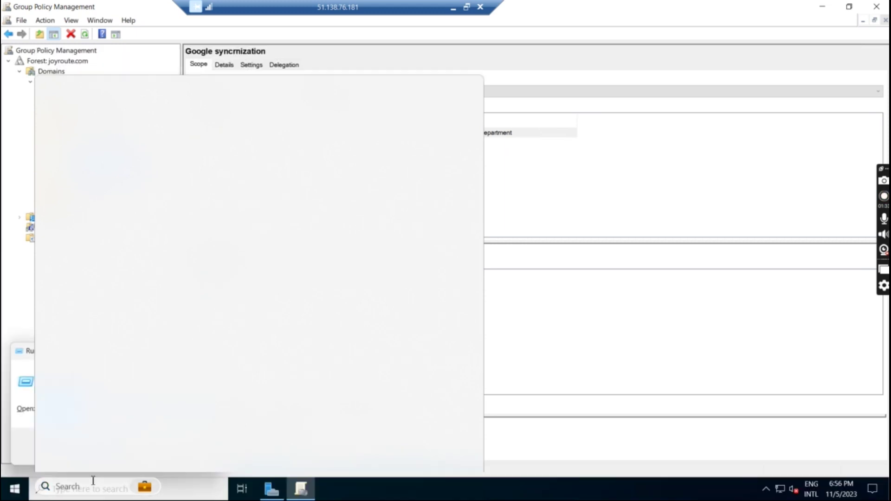
{"action": "type", "text": "gpm"}
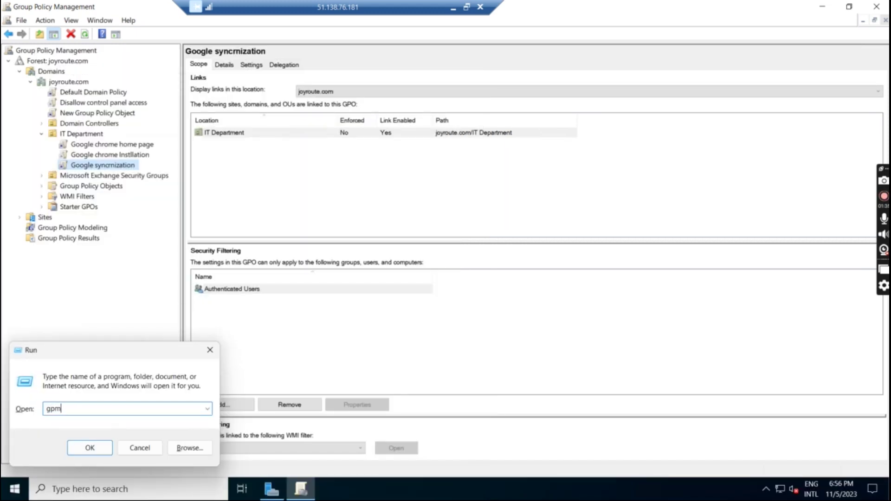
{"action": "type", "text": "c."}
{"action": "key", "text": "BackSpace"}
{"action": "type", "text": "m"}
{"action": "key", "text": "BackSpace"}
{"action": "type", "text": ".msc"}
{"action": "left_click", "coordinate": [209, 350]}
{"action": "left_click", "coordinate": [270, 492]}
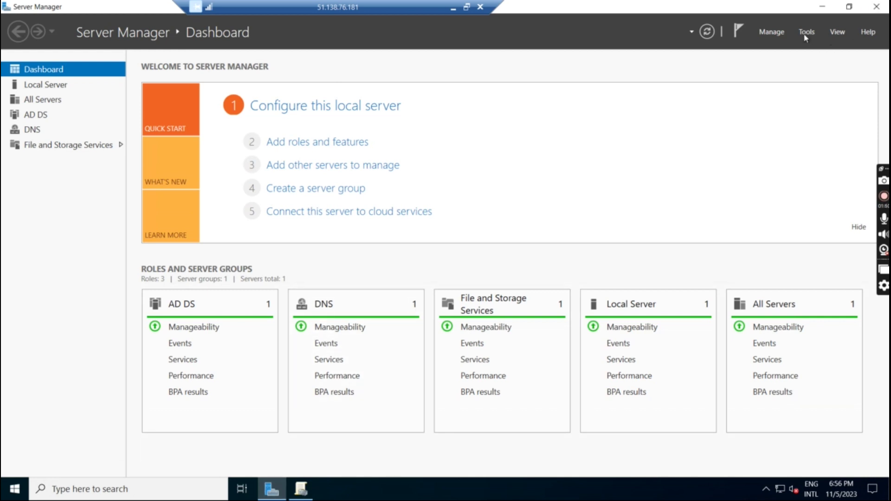
Step: Open Server Manager's Tools menu, then return to Group Policy Management
{"action": "left_click", "coordinate": [806, 33]}
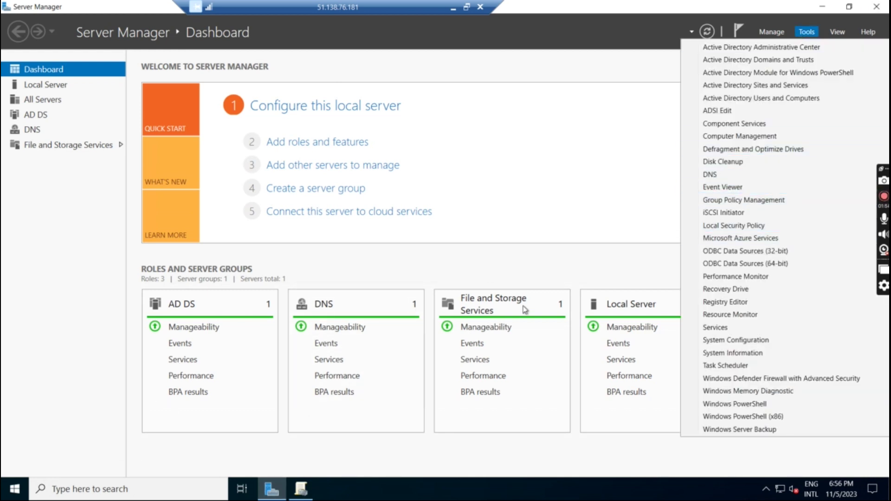
{"action": "left_click", "coordinate": [302, 489]}
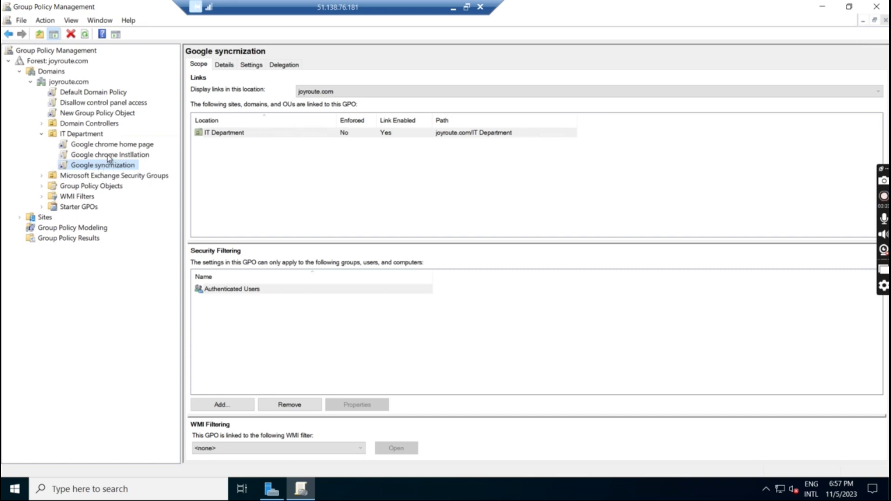
Step: Cancel a new GPO under IT Department and edit the Google syncrnization policy instead
{"action": "right_click", "coordinate": [95, 133]}
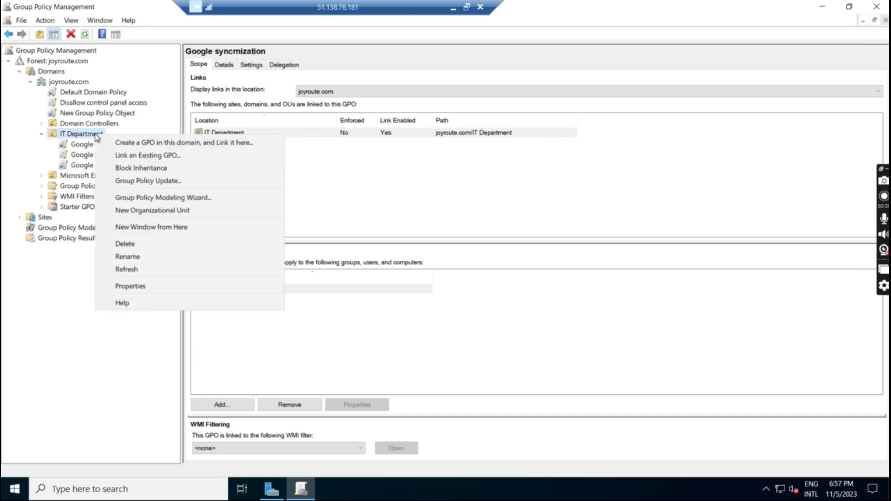
{"action": "left_click", "coordinate": [151, 143]}
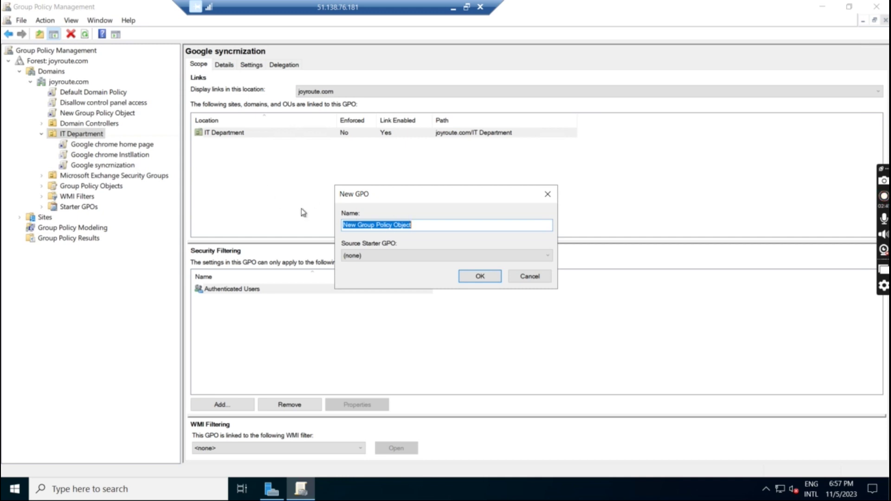
{"action": "left_click", "coordinate": [541, 280]}
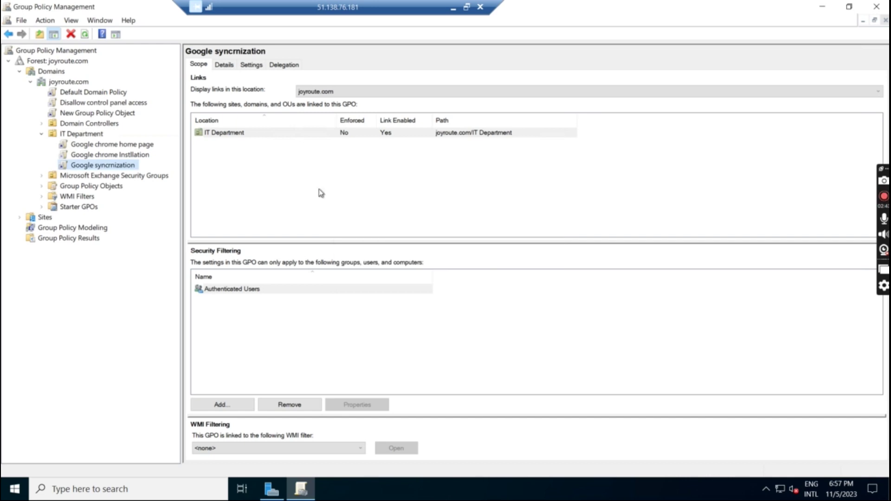
{"action": "right_click", "coordinate": [95, 167]}
{"action": "left_click", "coordinate": [126, 174]}
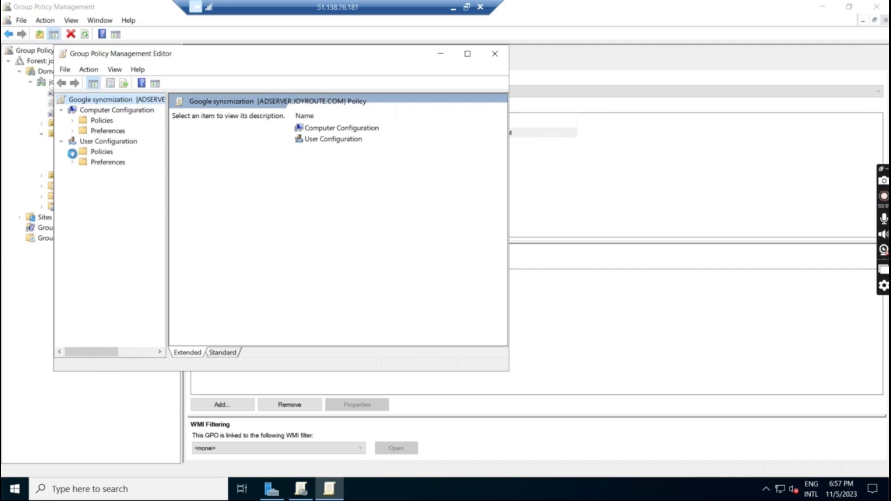
Step: Expand User Configuration to Administrative Templates > Google > Google Chrome and maximise the editor
{"action": "left_click", "coordinate": [72, 151]}
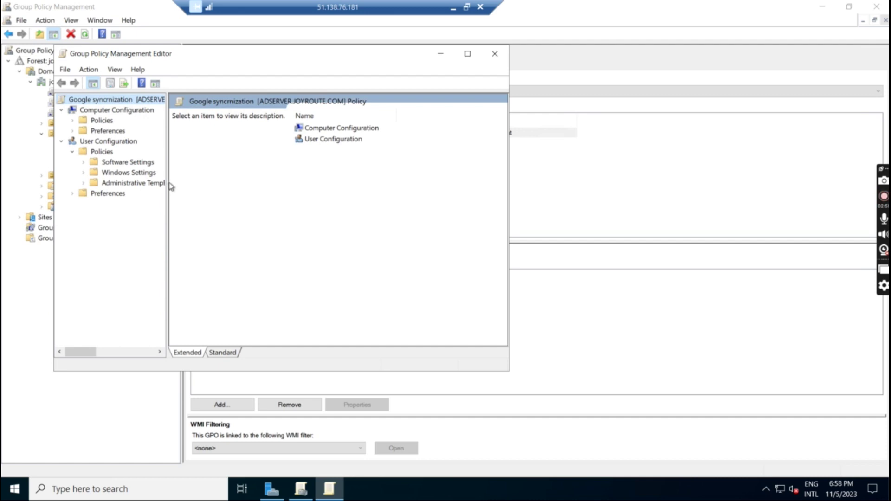
{"action": "left_click_drag", "start_coordinate": [167, 179], "coordinate": [202, 179]}
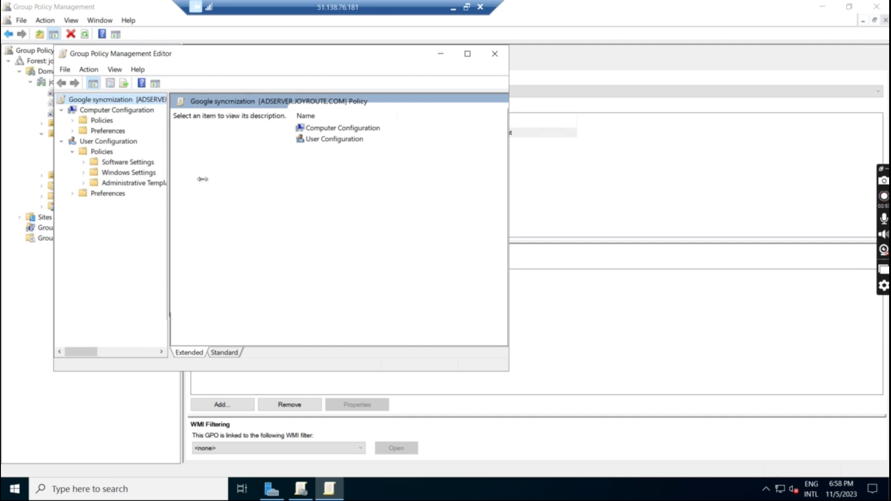
{"action": "left_click", "coordinate": [84, 184]}
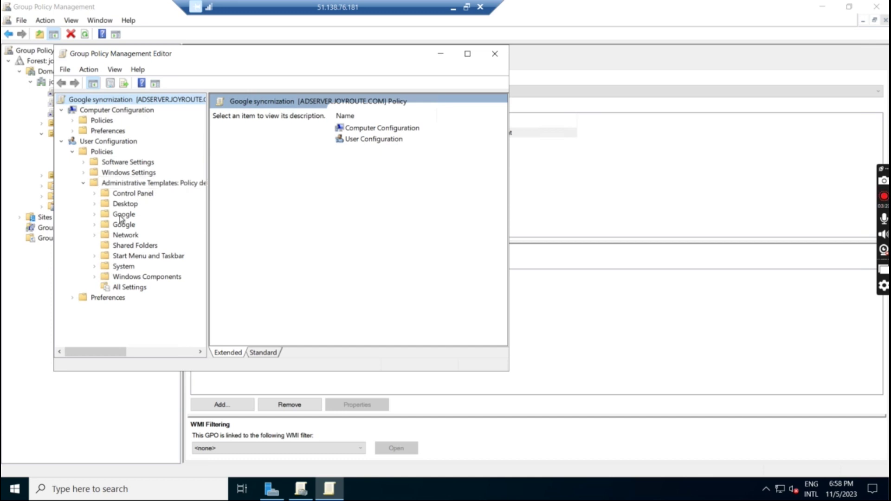
{"action": "left_click", "coordinate": [95, 214]}
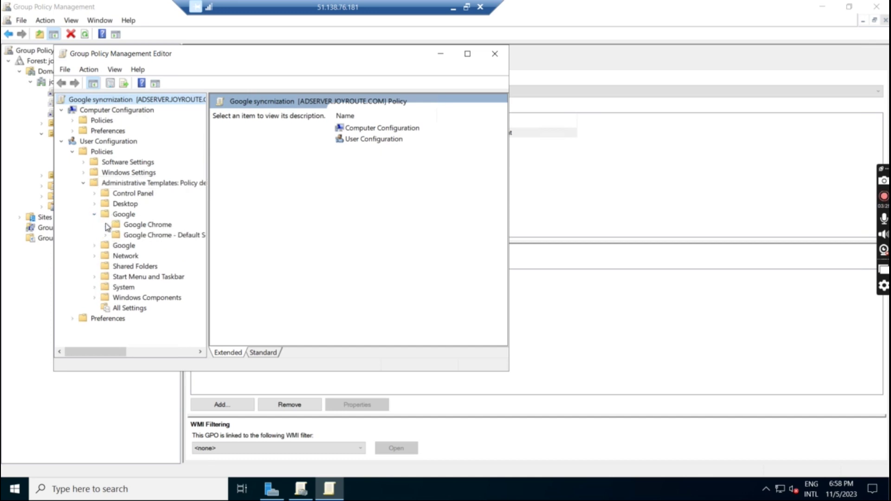
{"action": "double_click", "coordinate": [144, 230]}
{"action": "left_click", "coordinate": [149, 225]}
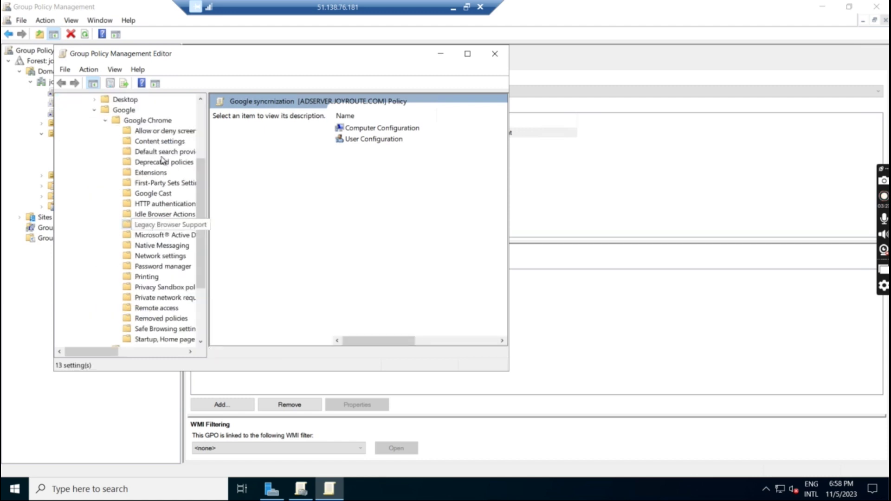
{"action": "left_click", "coordinate": [153, 123]}
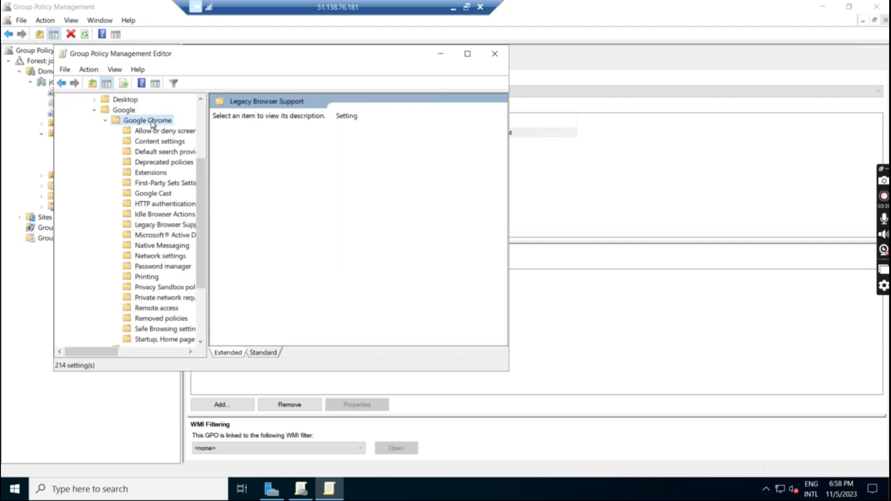
{"action": "left_click", "coordinate": [468, 55]}
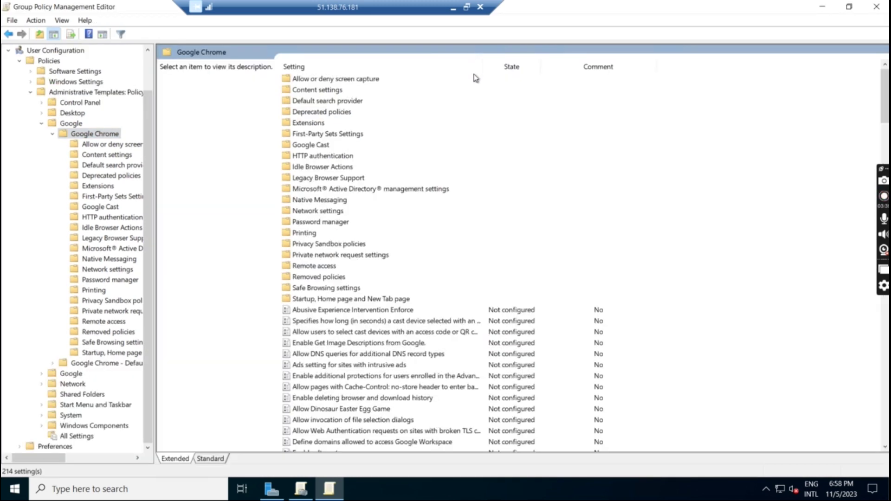
Step: Browse the Chrome policies down to "Disable synchronization of data with Google"
{"action": "left_click", "coordinate": [332, 398]}
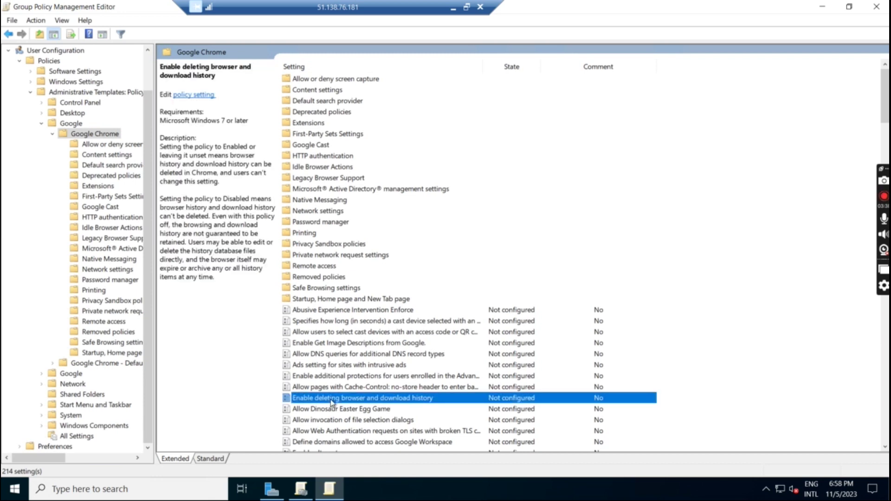
{"action": "key", "text": "Down"}
{"action": "key", "text": "Down"}
{"action": "key", "text": "Down"}
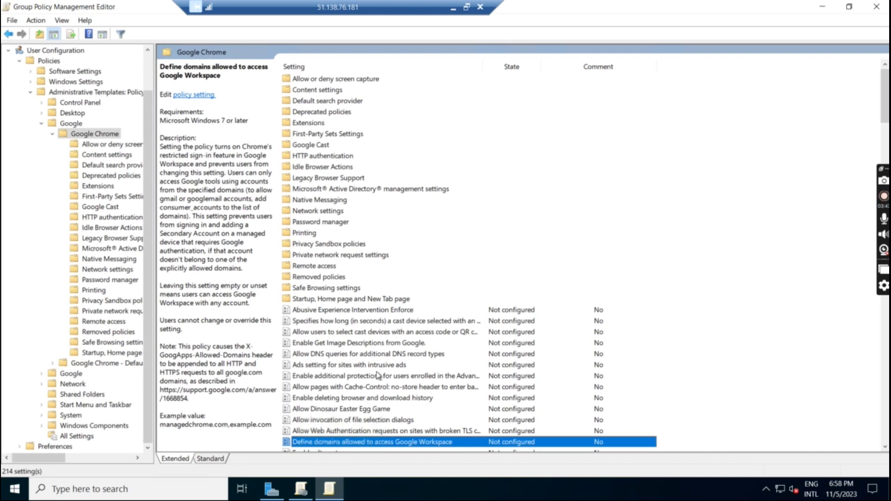
{"action": "key", "text": "d"}
{"action": "scroll", "coordinate": [347, 156], "scroll_direction": "down", "scroll_amount": 10}
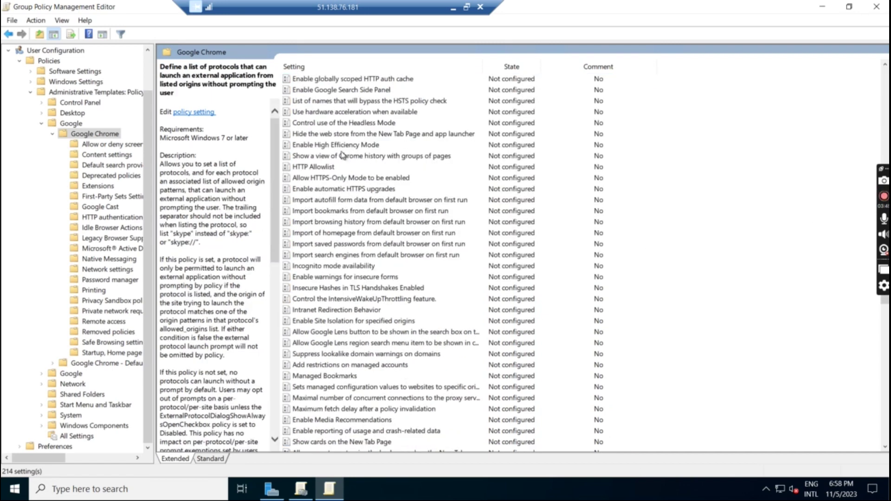
{"action": "left_click", "coordinate": [329, 188]}
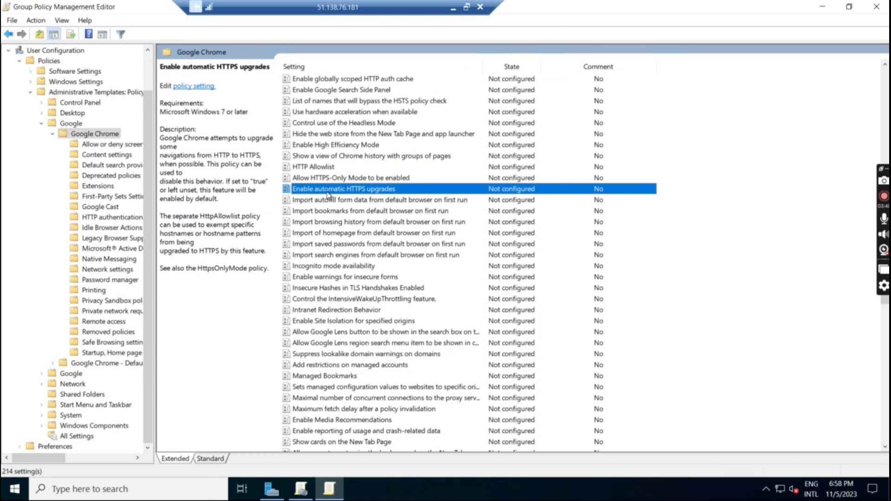
{"action": "key", "text": "d"}
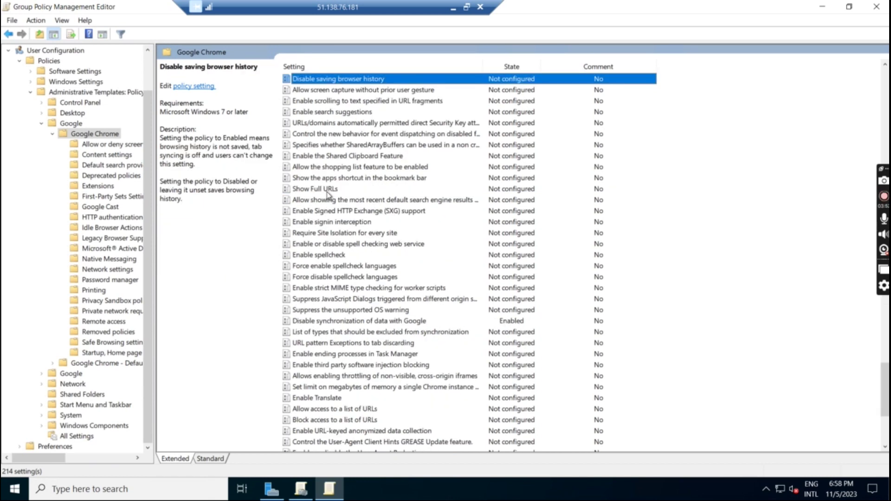
{"action": "key", "text": "d"}
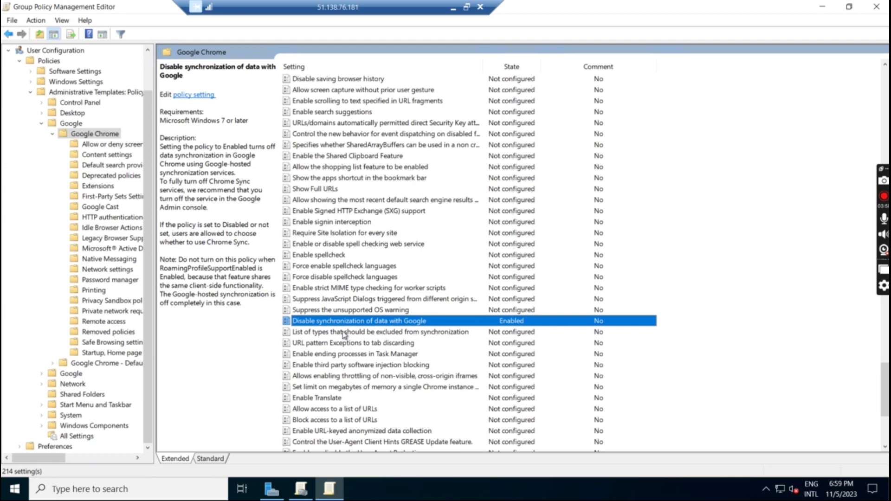
Step: Confirm "Disable synchronization of data with Google" as Enabled and close the editor
{"action": "double_click", "coordinate": [401, 322]}
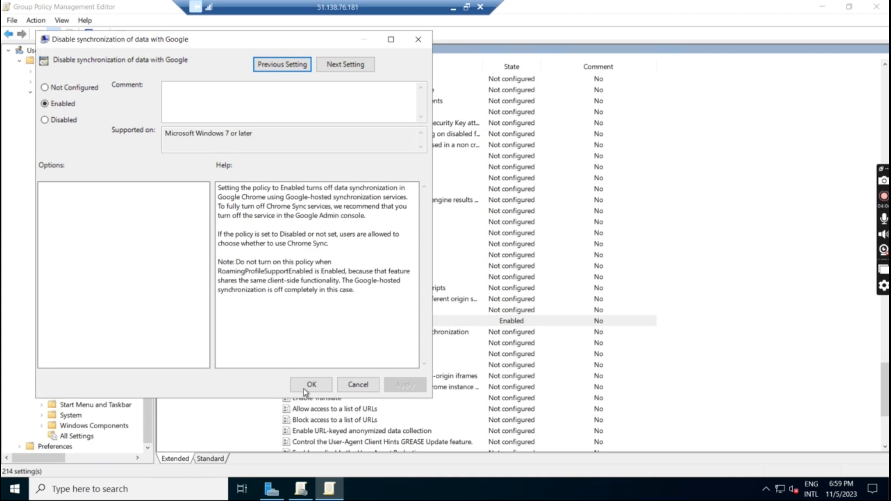
{"action": "left_click", "coordinate": [320, 384]}
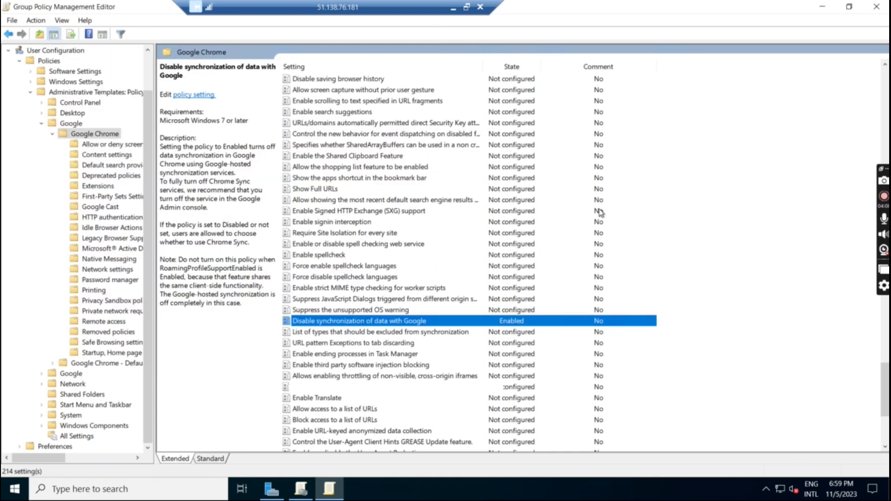
{"action": "key", "text": "Down"}
{"action": "key", "text": "Down"}
{"action": "key", "text": "Down"}
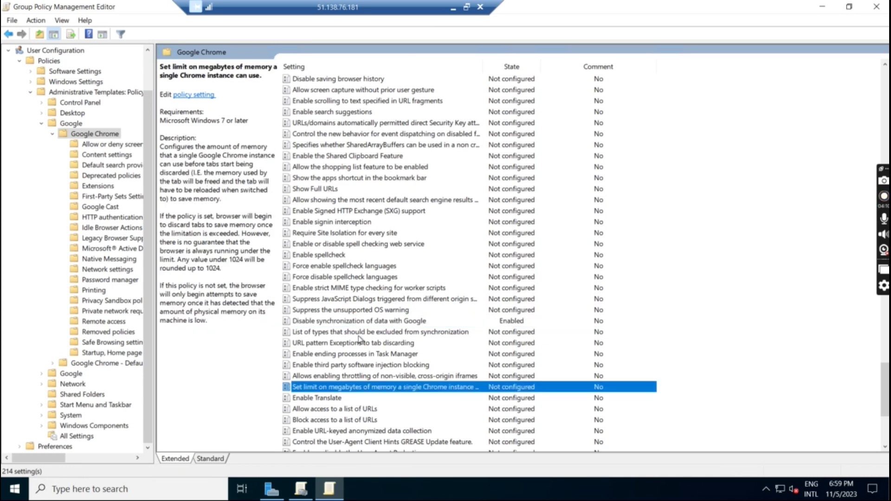
{"action": "left_click", "coordinate": [379, 322]}
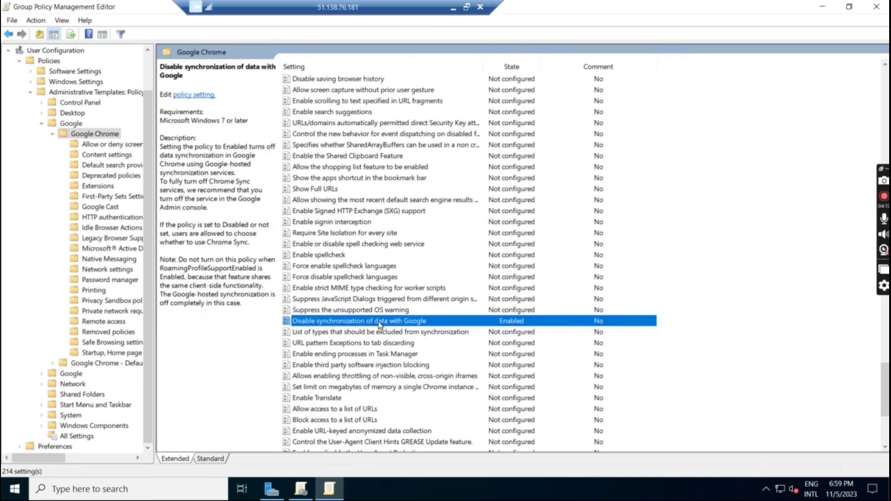
{"action": "left_click", "coordinate": [877, 7]}
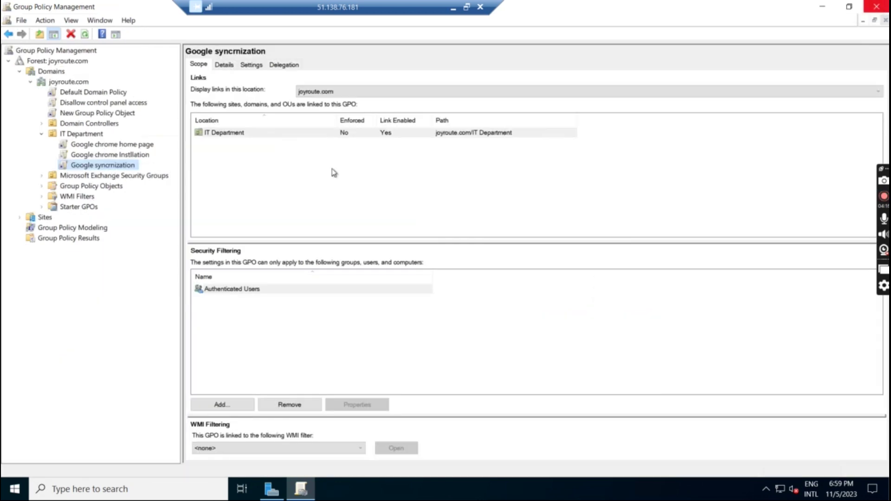
Step: Close Group Policy Management, switch to the client session, and minimise Chrome Settings
{"action": "left_click", "coordinate": [877, 6]}
{"action": "left_click", "coordinate": [452, 7]}
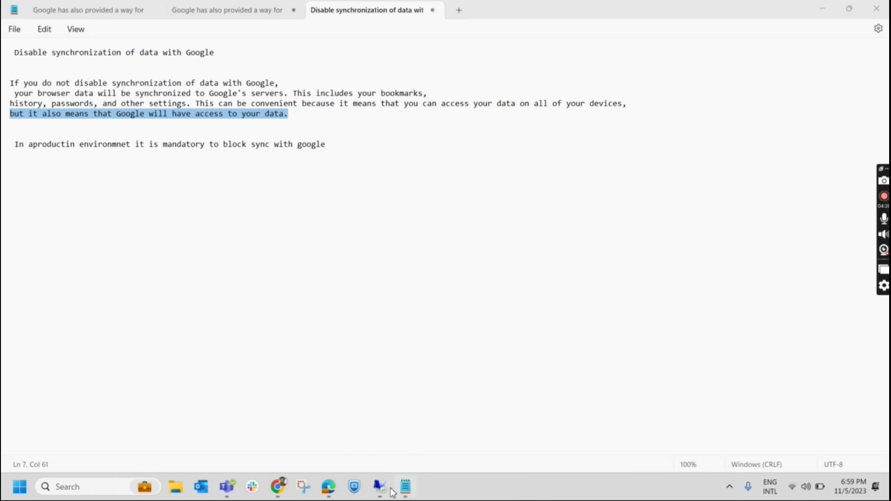
{"action": "left_click", "coordinate": [378, 485]}
{"action": "left_click", "coordinate": [428, 431]}
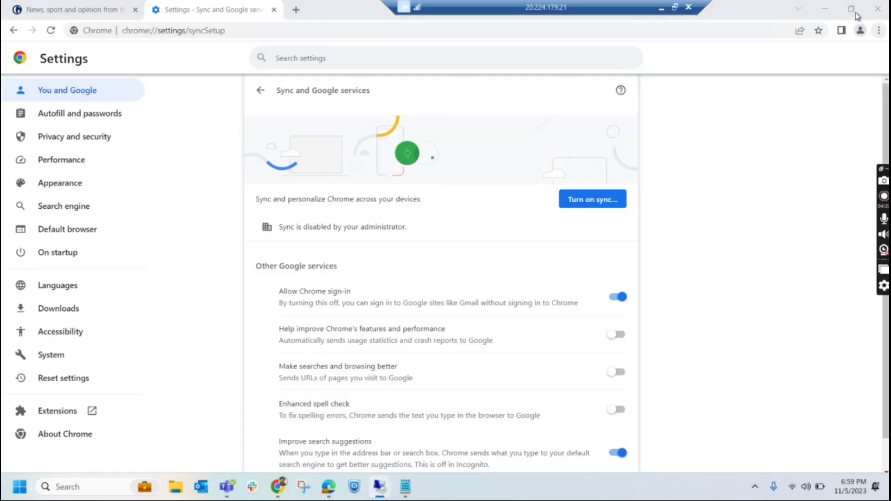
{"action": "left_click", "coordinate": [828, 9]}
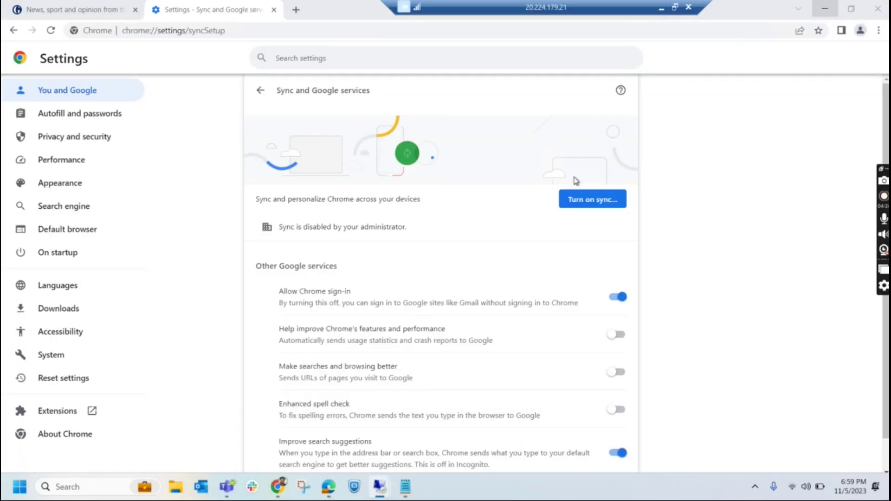
Step: Open Command Prompt from Run and execute gpupdate /force
{"action": "key", "text": "super+r"}
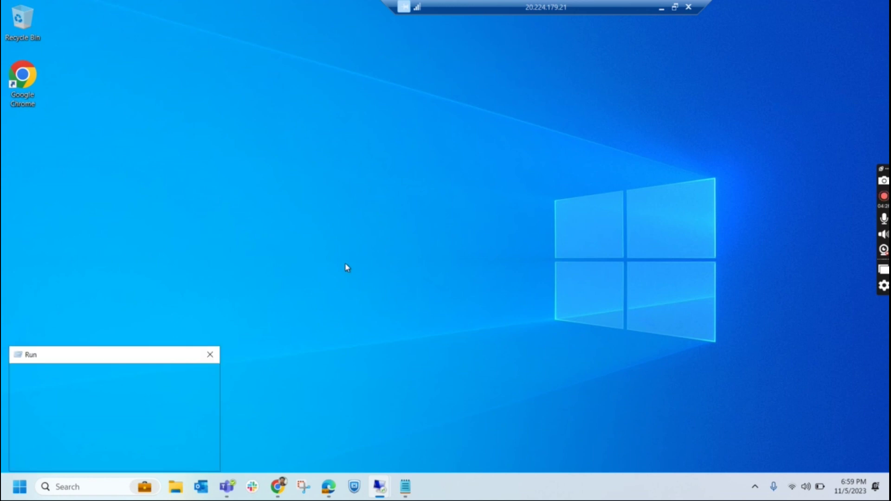
{"action": "key", "text": "Return"}
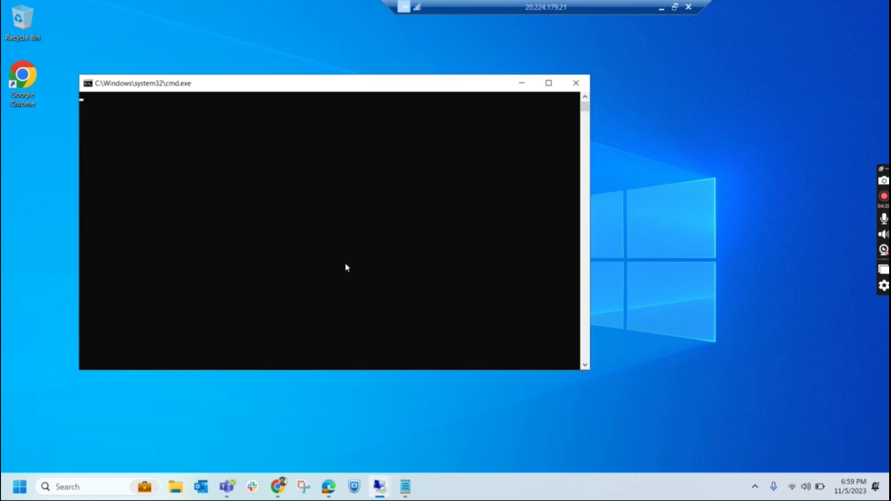
{"action": "type", "text": "gpupdate "}
{"action": "type", "text": "/forc"}
{"action": "type", "text": "e"}
{"action": "key", "text": "Return"}
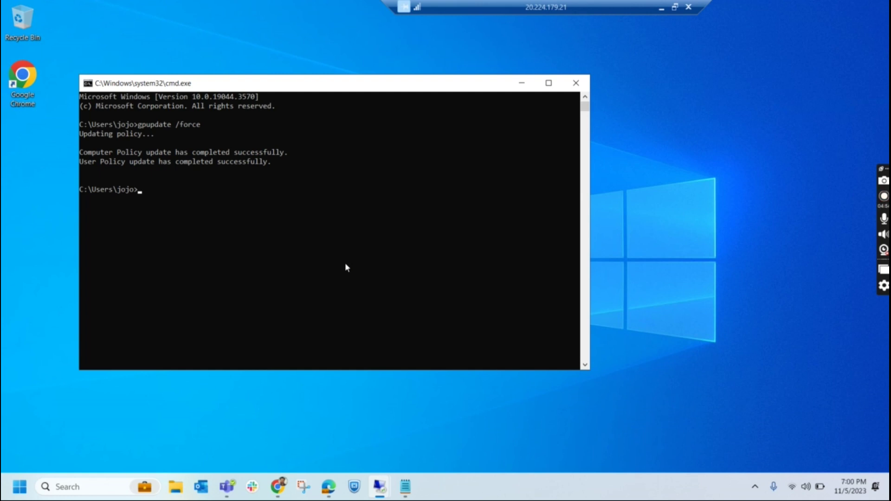
{"action": "type", "text": "g"}
{"action": "type", "text": "presult "}
{"action": "type", "text": "/r"}
Step: Run gpresult /r, highlight the two applied Google GPOs, and launch Chrome
{"action": "key", "text": "Return"}
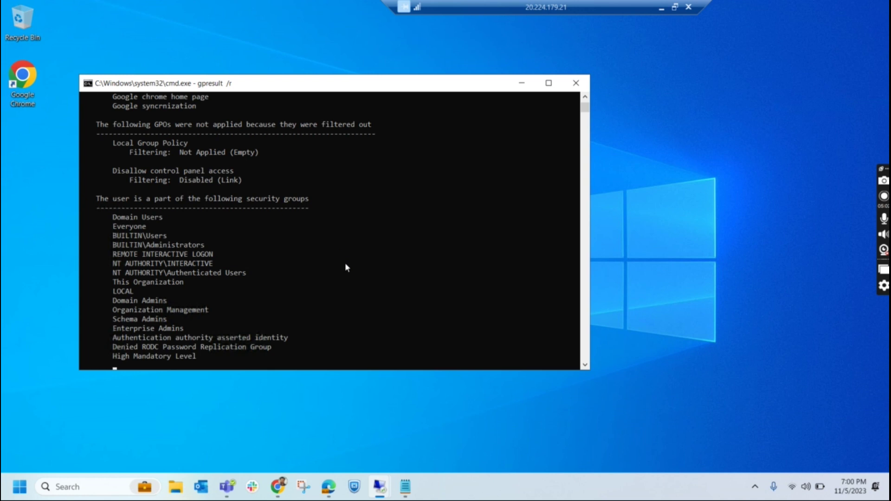
{"action": "scroll", "coordinate": [345, 265], "scroll_direction": "up", "scroll_amount": 2}
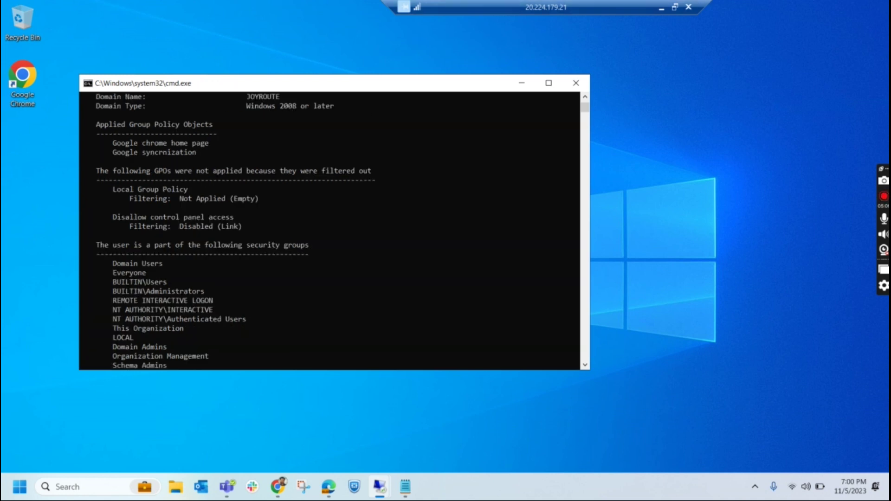
{"action": "left_click_drag", "start_coordinate": [106, 139], "coordinate": [217, 145]}
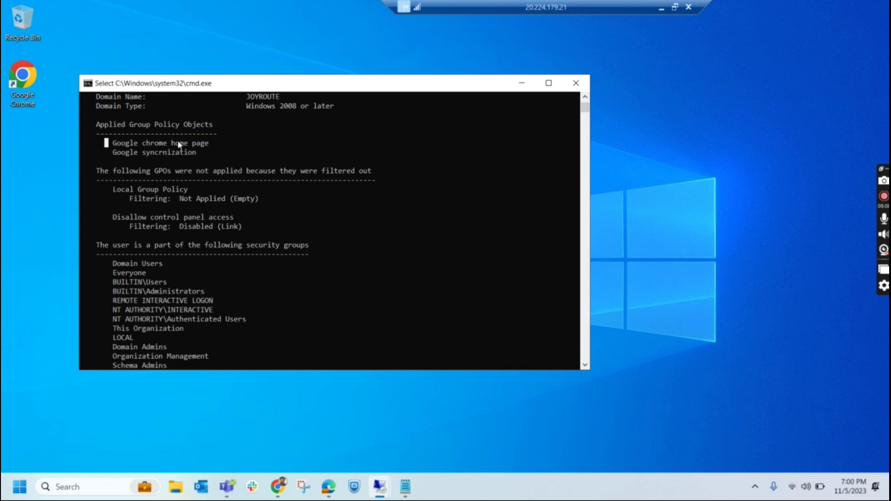
{"action": "mouse_move", "coordinate": [105, 152]}
{"action": "left_mouse_down"}
{"action": "mouse_move", "coordinate": [194, 154]}
{"action": "mouse_move", "coordinate": [96, 131]}
{"action": "left_mouse_up"}
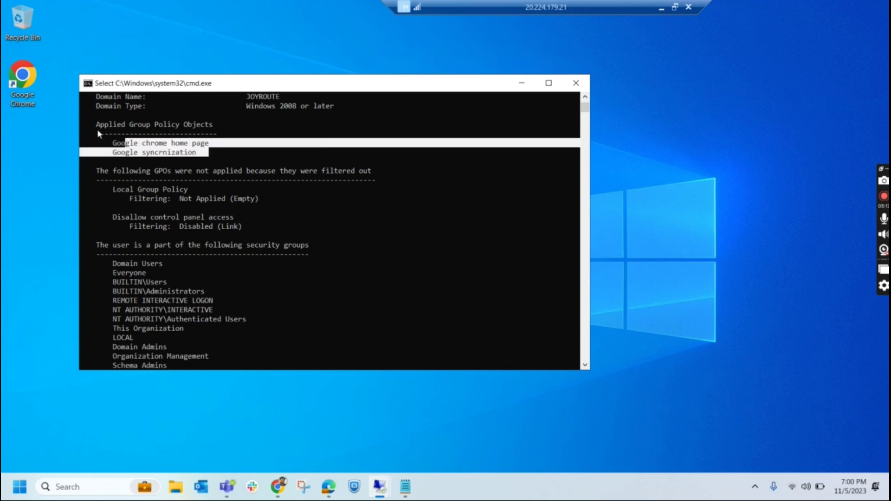
{"action": "left_click", "coordinate": [22, 84]}
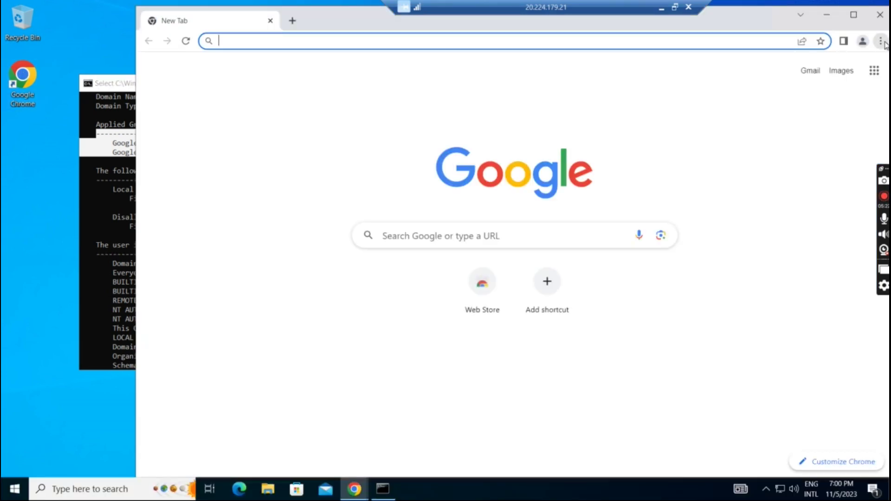
Step: Open Chrome's Sync and Google services settings and highlight "Sync is disabled by your administrator"
{"action": "left_click", "coordinate": [881, 41]}
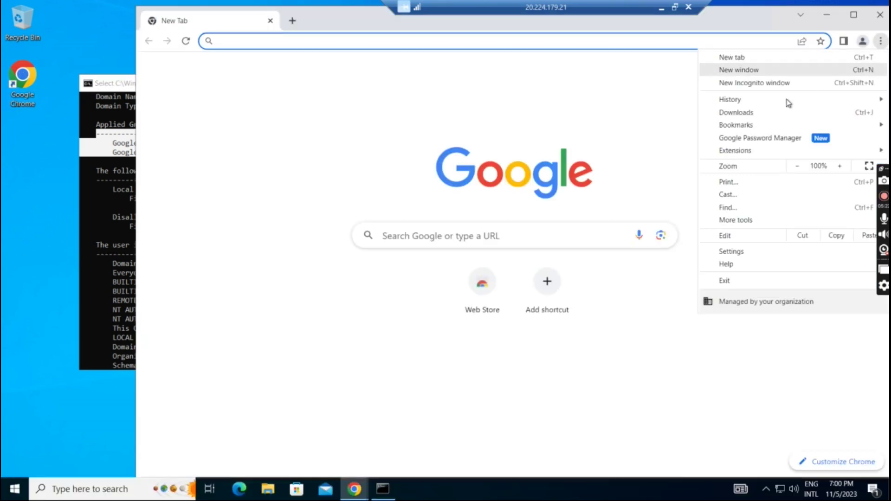
{"action": "left_click", "coordinate": [739, 251]}
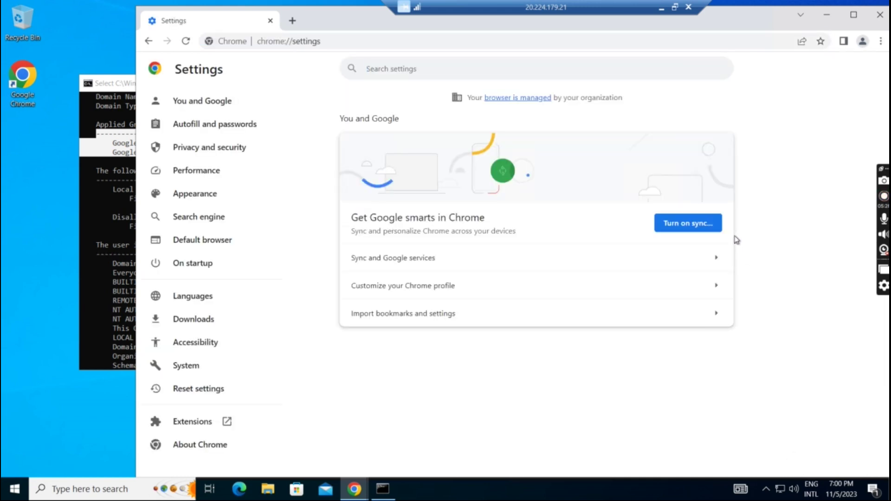
{"action": "left_click", "coordinate": [441, 269]}
{"action": "mouse_move", "coordinate": [374, 237]}
{"action": "left_mouse_down"}
{"action": "mouse_move", "coordinate": [516, 240]}
{"action": "mouse_move", "coordinate": [350, 240]}
{"action": "left_mouse_up"}
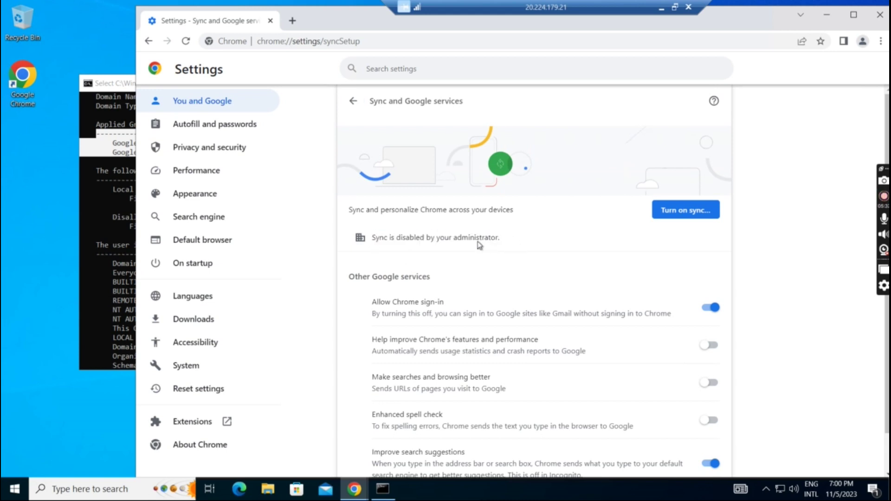